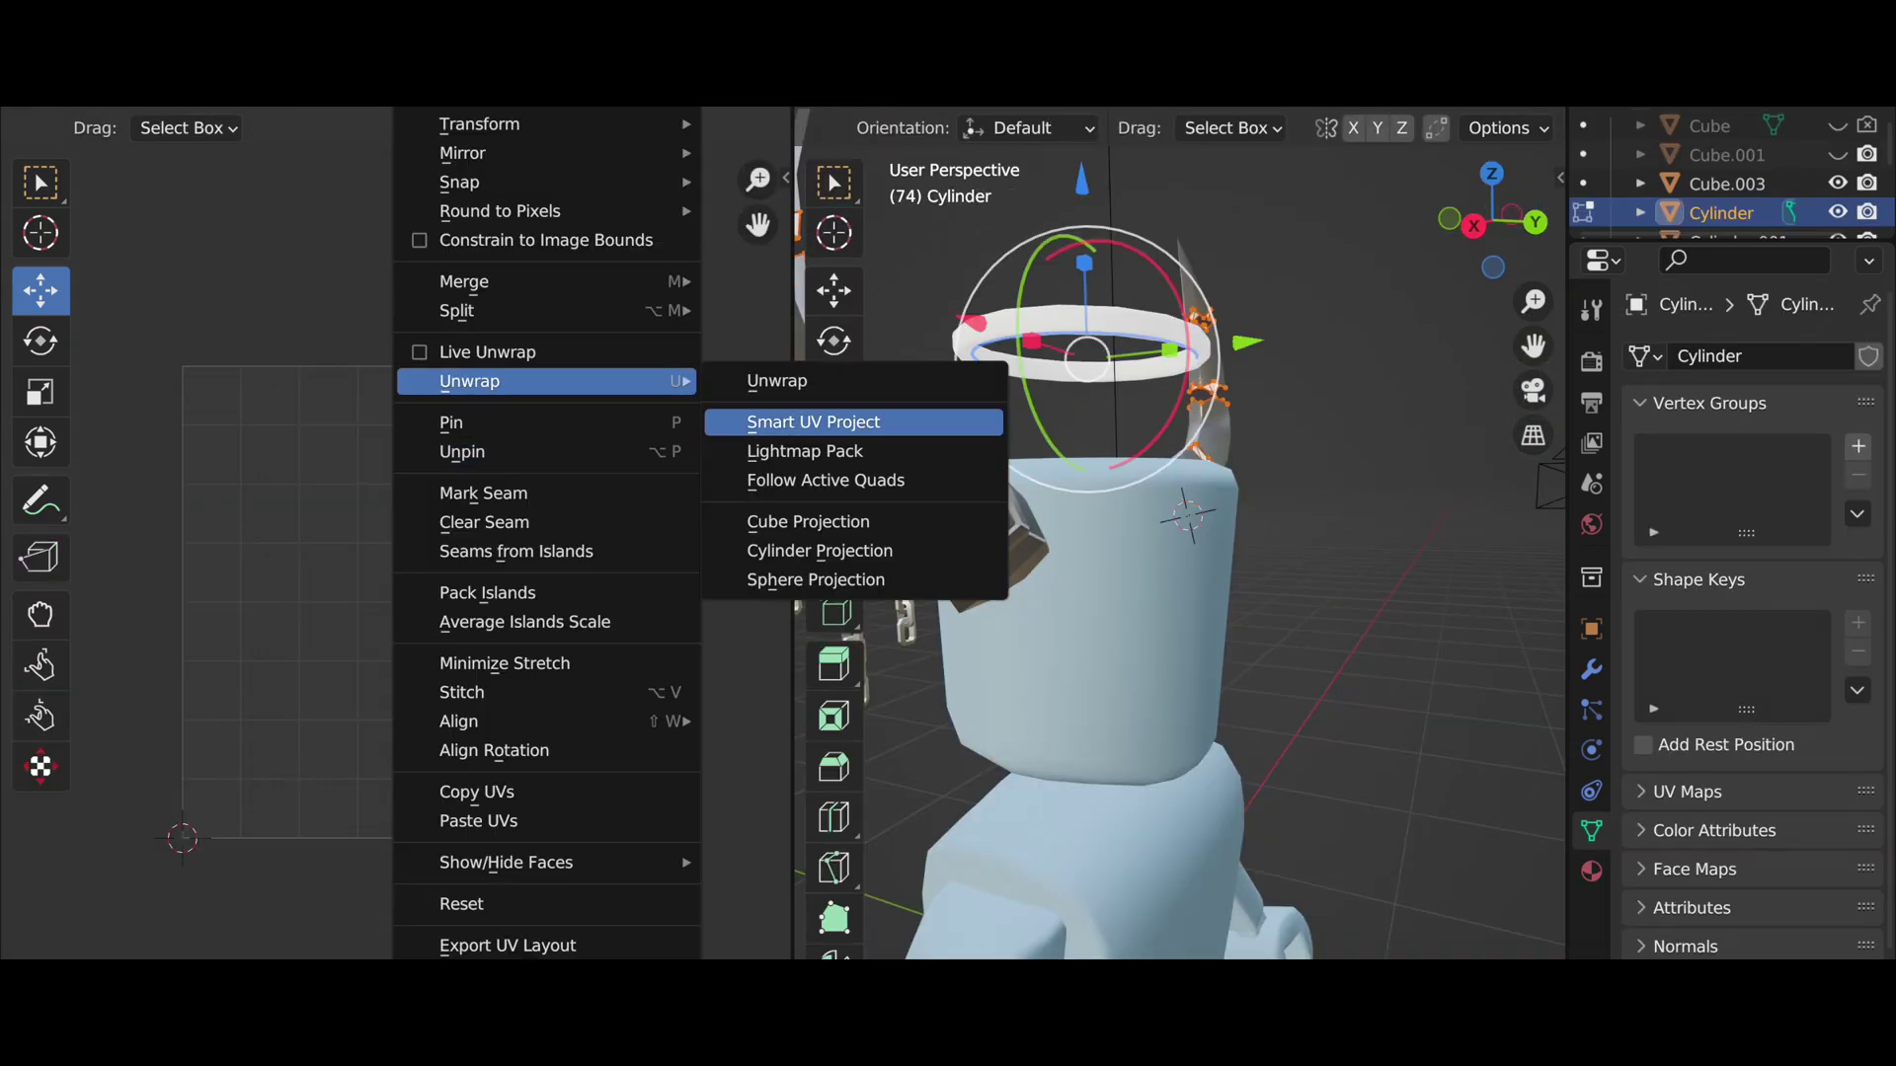
# - Smart UV Project the halo and horn meshes, scaling their islands into the bottom-left of the grid
pyautogui.press('s')
pyautogui.press('g')
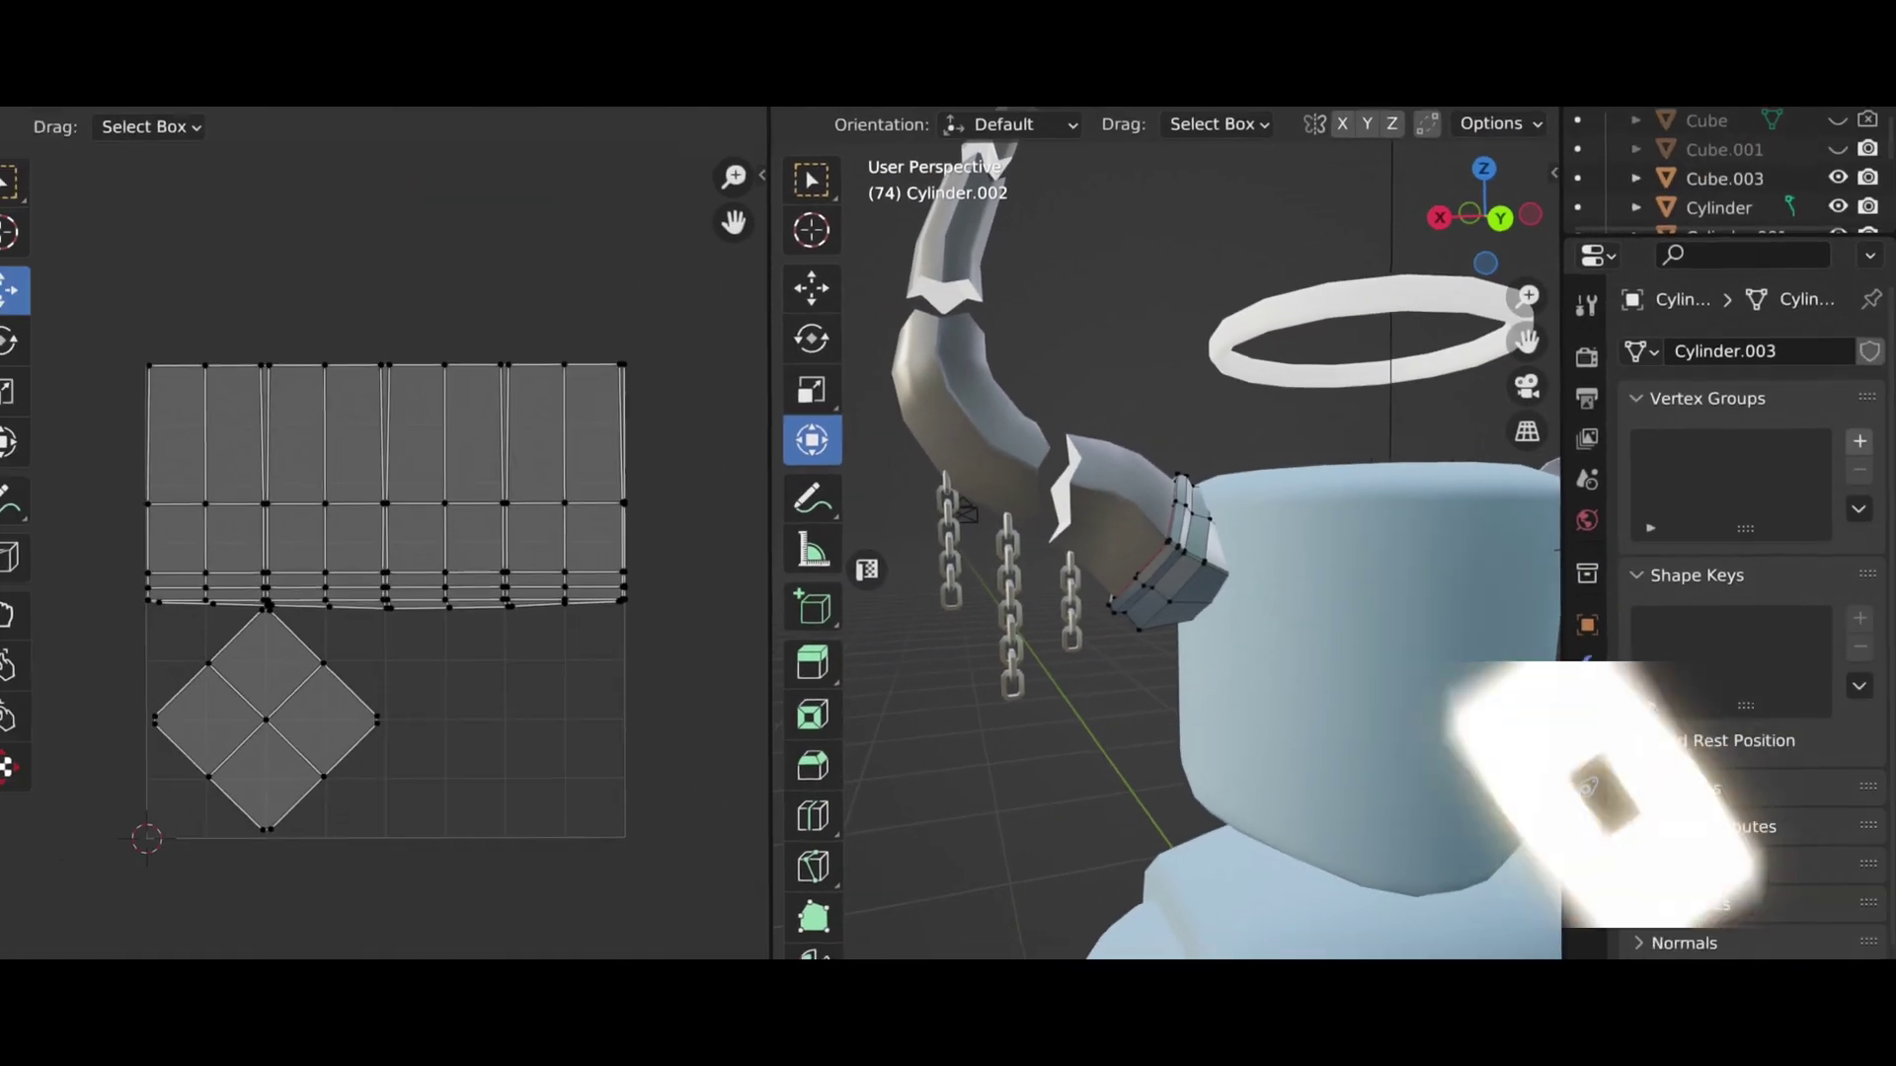
pyautogui.press('a')
pyautogui.click(812, 422)
pyautogui.press('s')
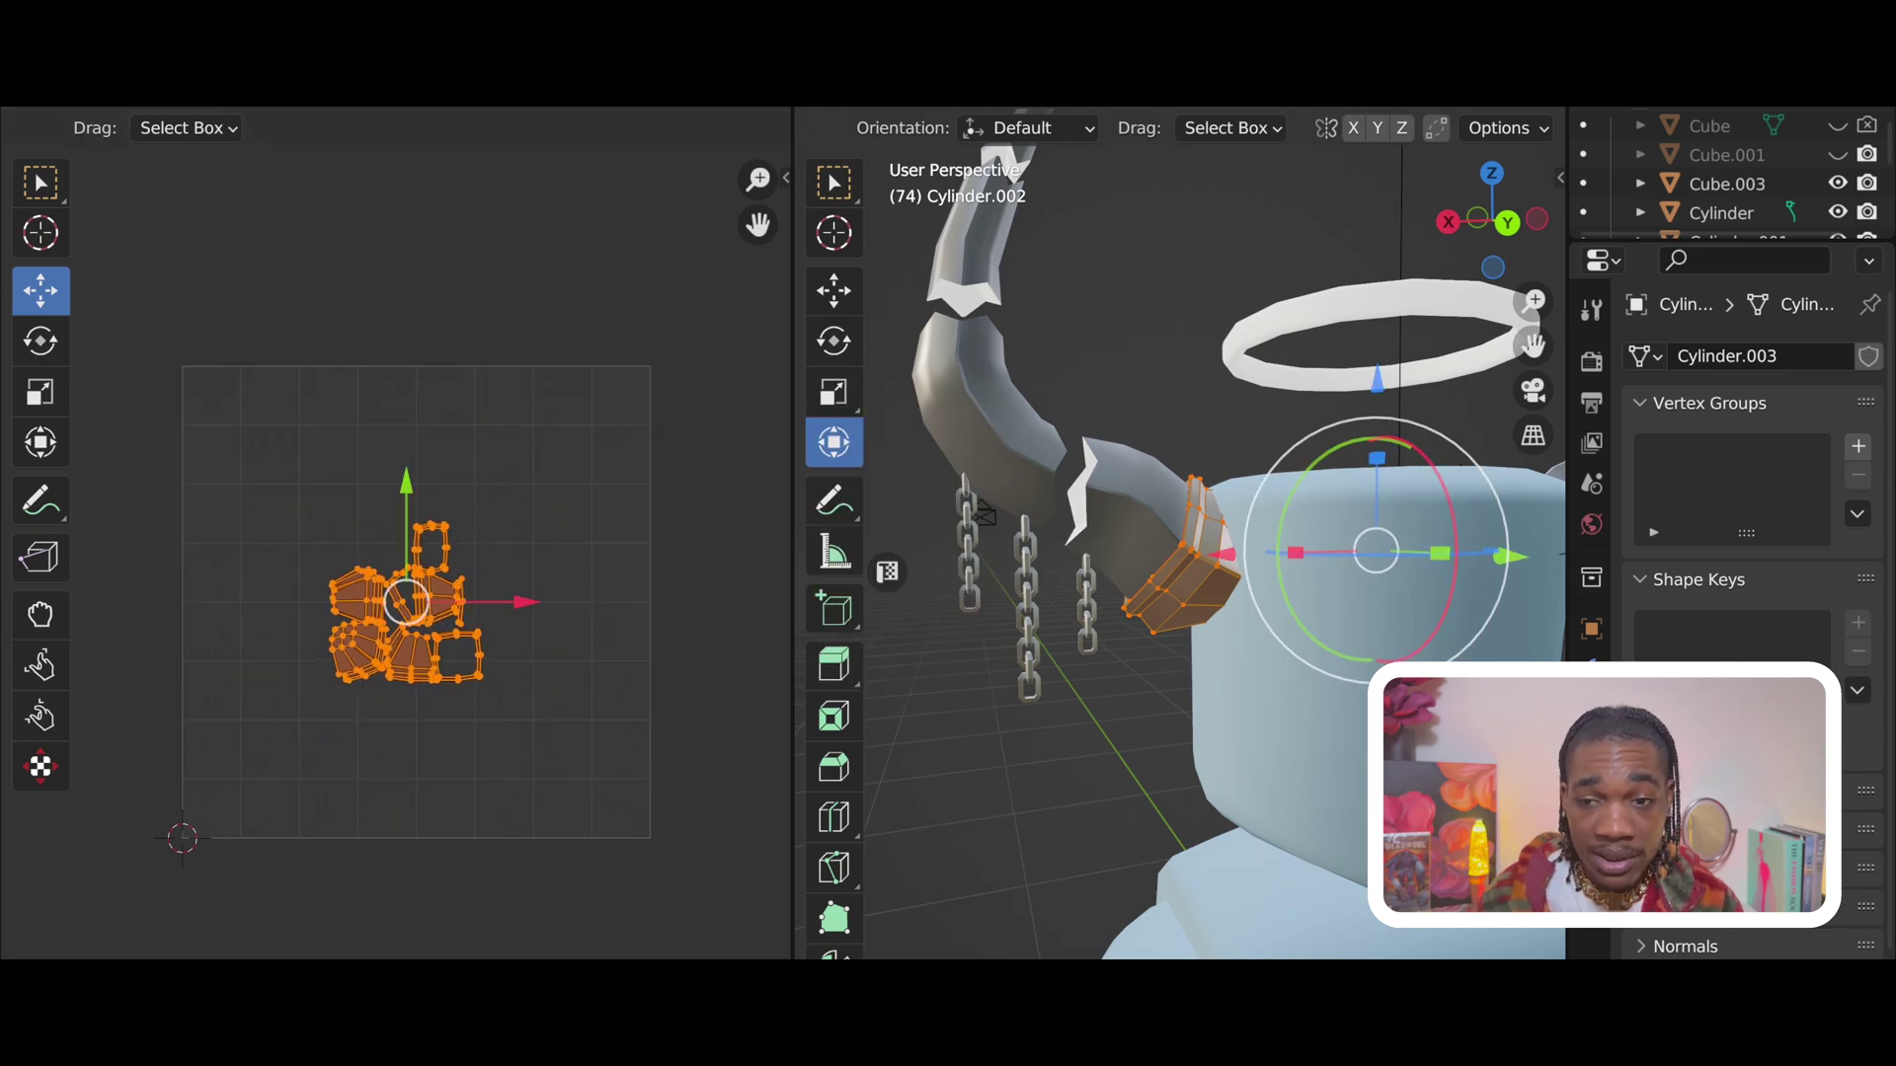
pyautogui.press('g')
# - Smart UV Project the chains and fit their islands into the top-right quarter
pyautogui.click(1584, 182)
pyautogui.click(813, 415)
pyautogui.press('s')
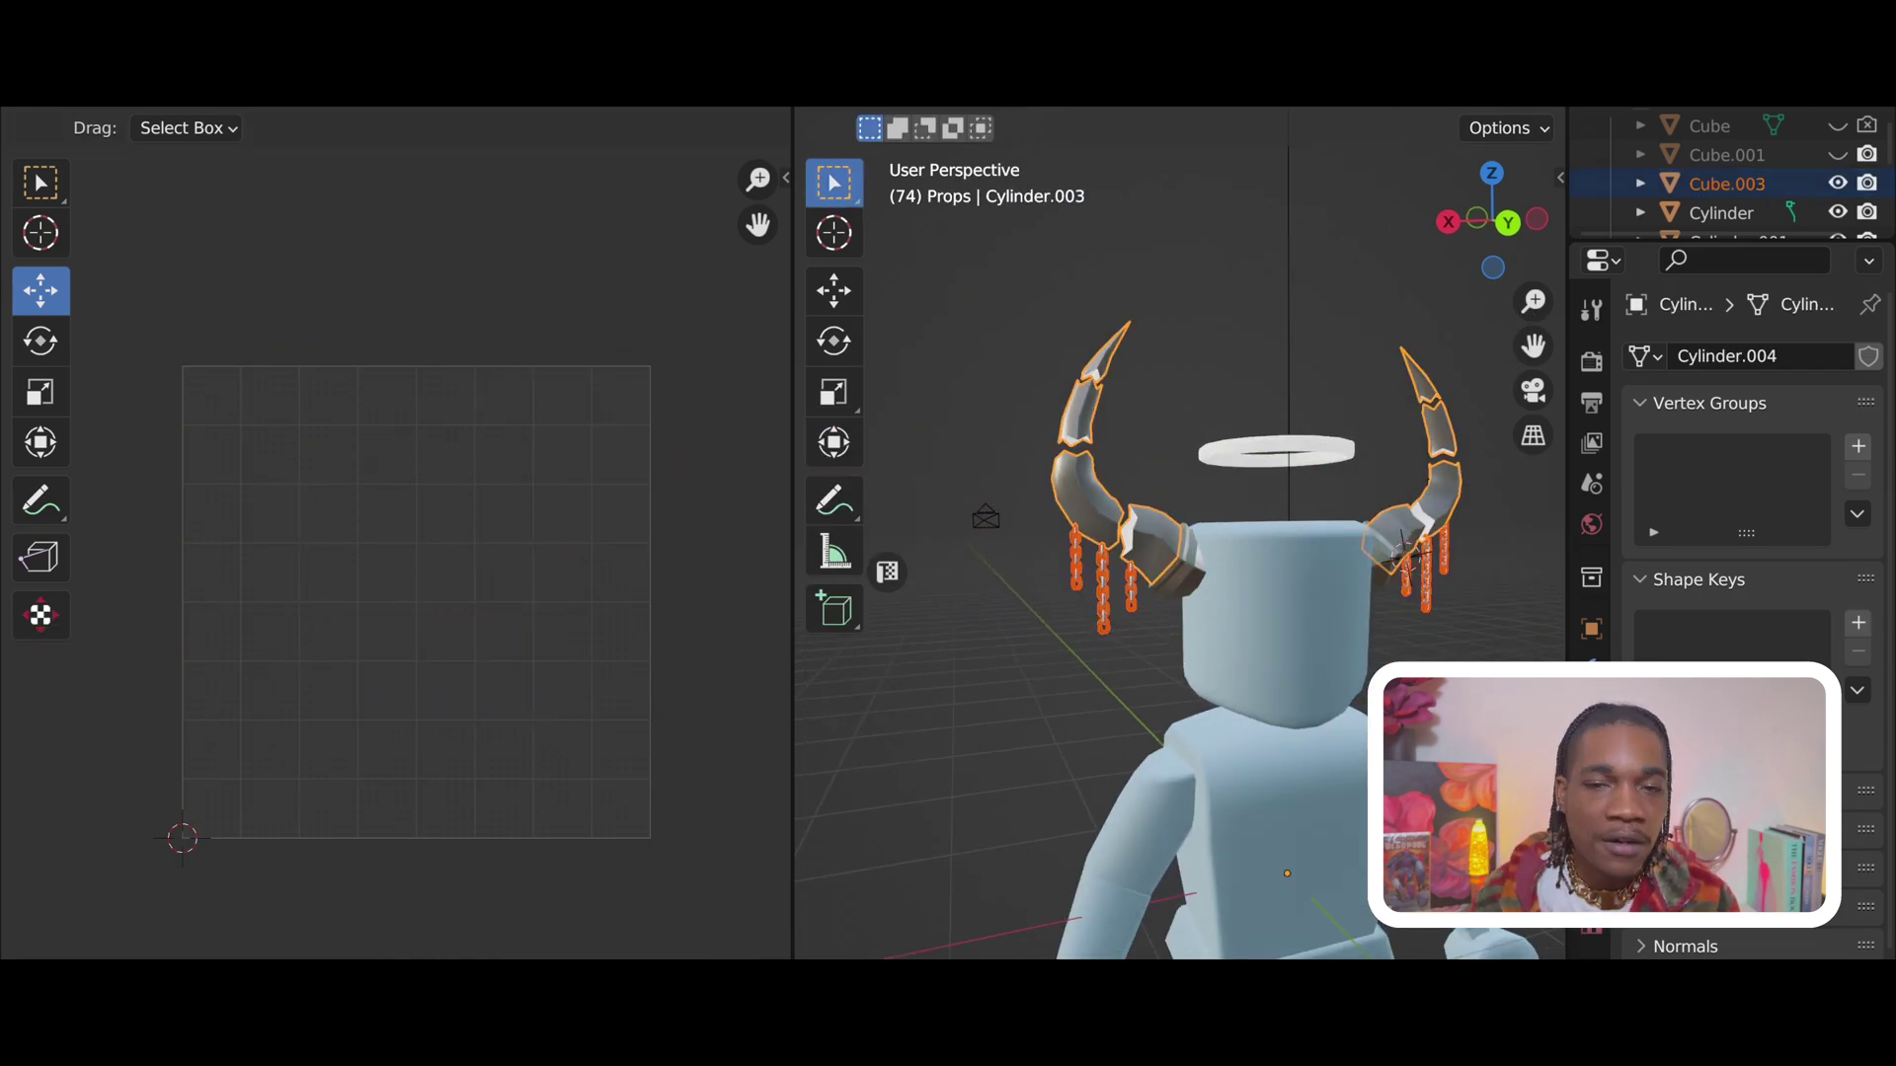
pyautogui.press('Tab')
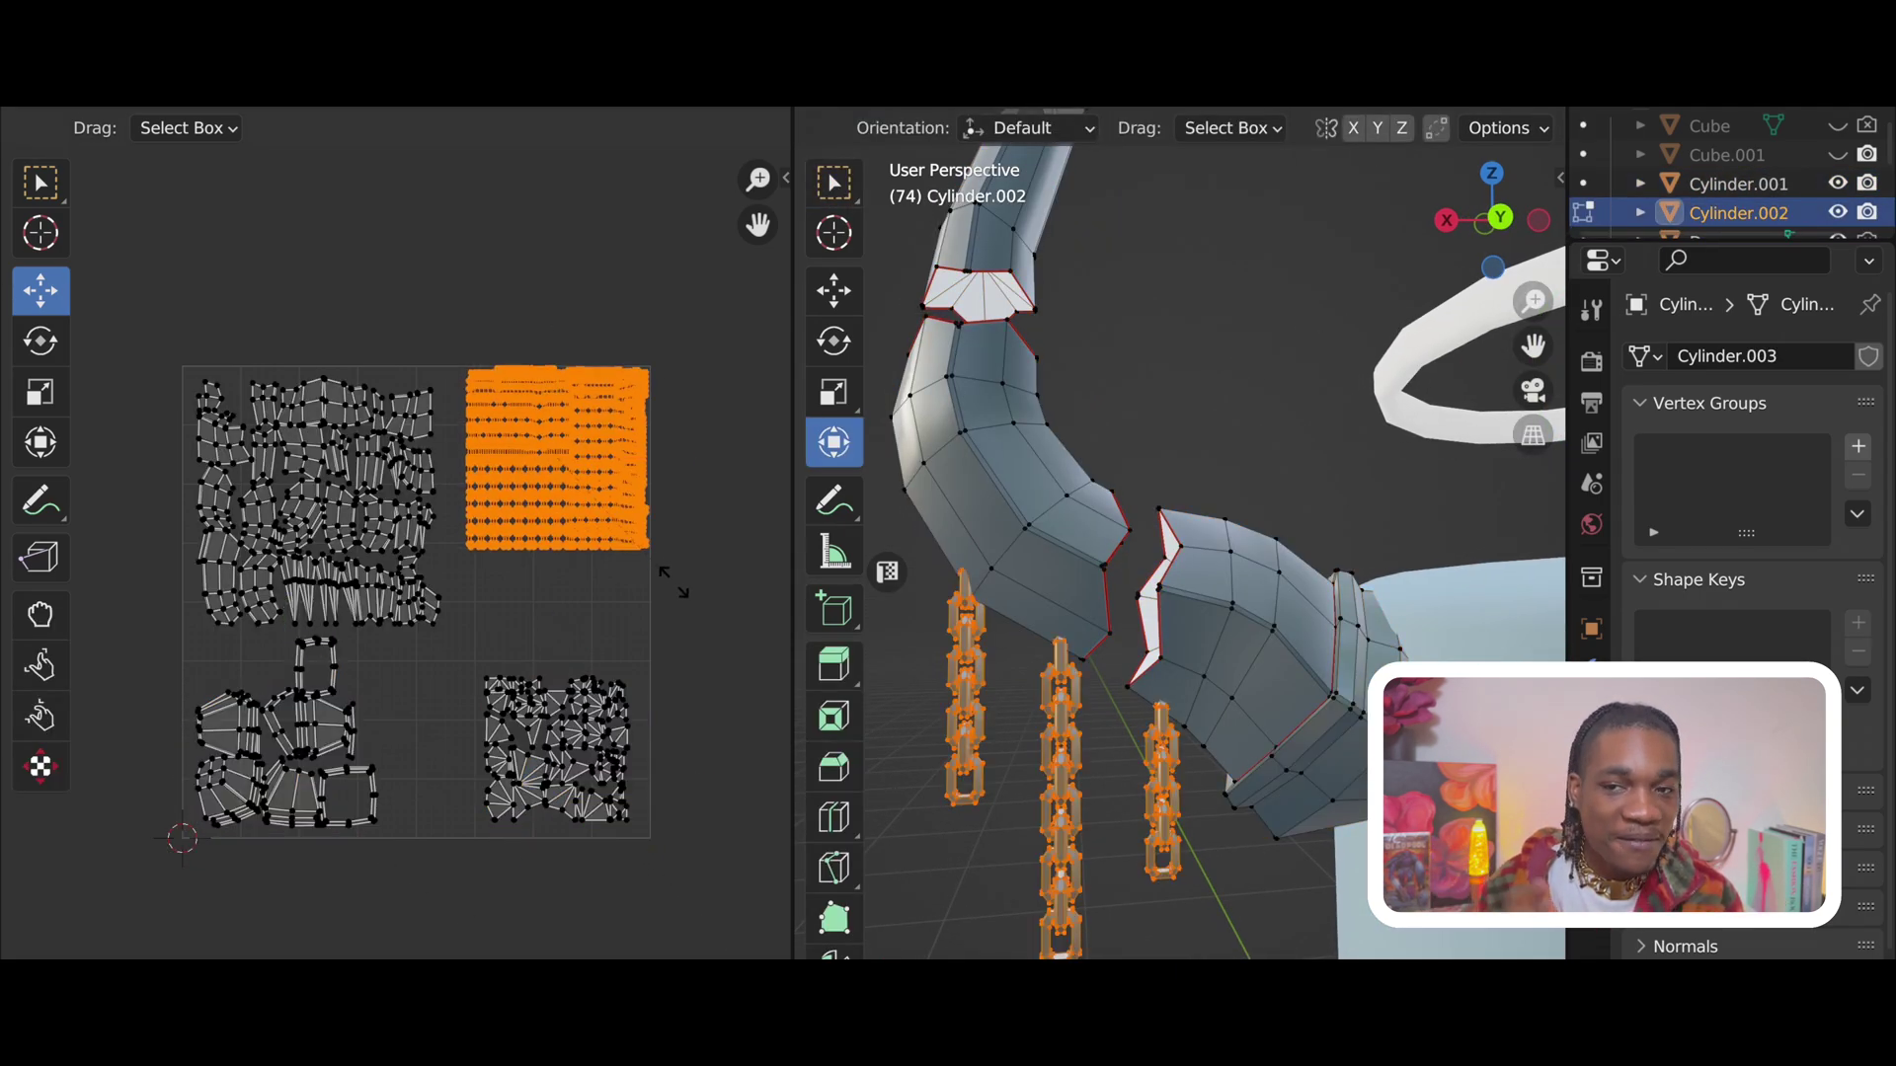
pyautogui.hotkey('alt', 'a')
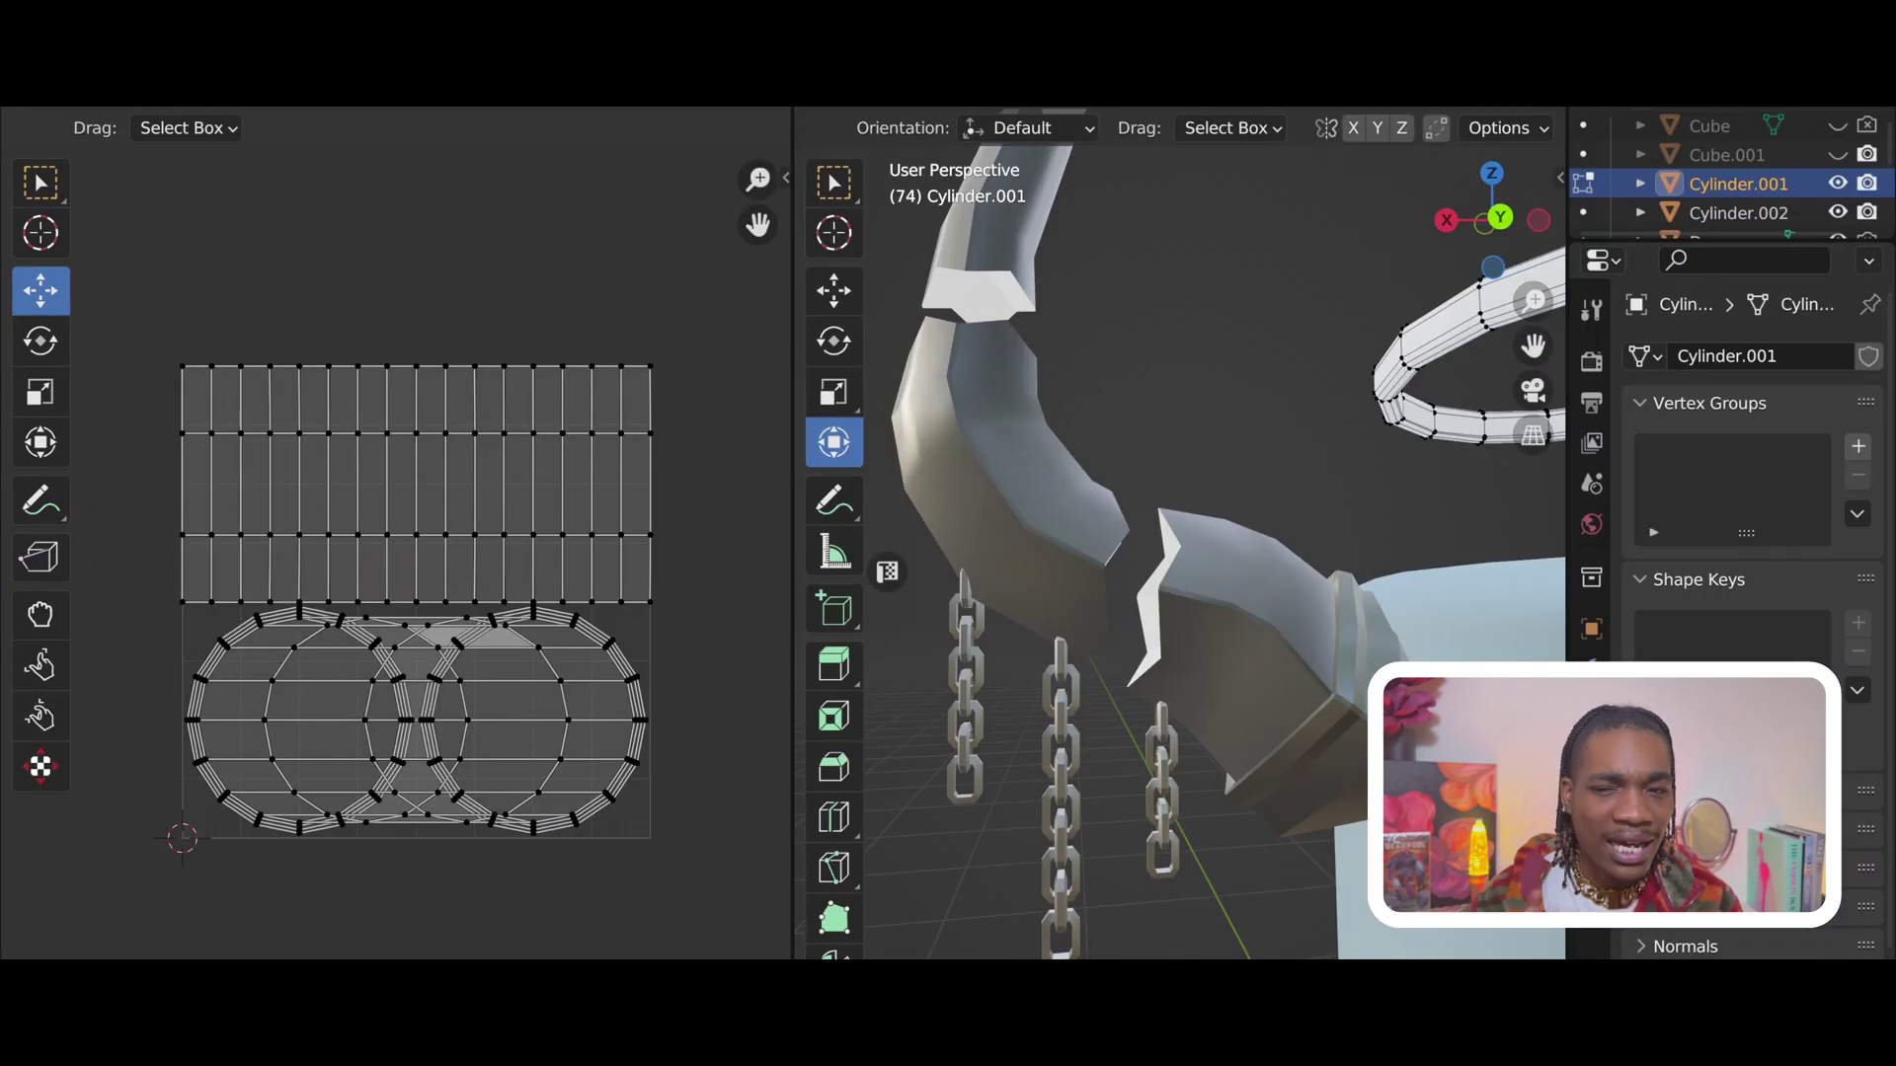
# - Re-unwrap the whole band with standard Unwrap, then with Smart UV Project
pyautogui.press('a')
pyautogui.click(420, 99)
pyautogui.moveTo(469, 381)
pyautogui.click(777, 380)
pyautogui.click(420, 99)
pyautogui.click(805, 450)
# - Mark a seam on the horn band edge and re-unwrap it with Smart UV Project at an 89° angle limit
pyautogui.moveTo(1185, 494); pyautogui.dragTo(1061, 706, button='middle')
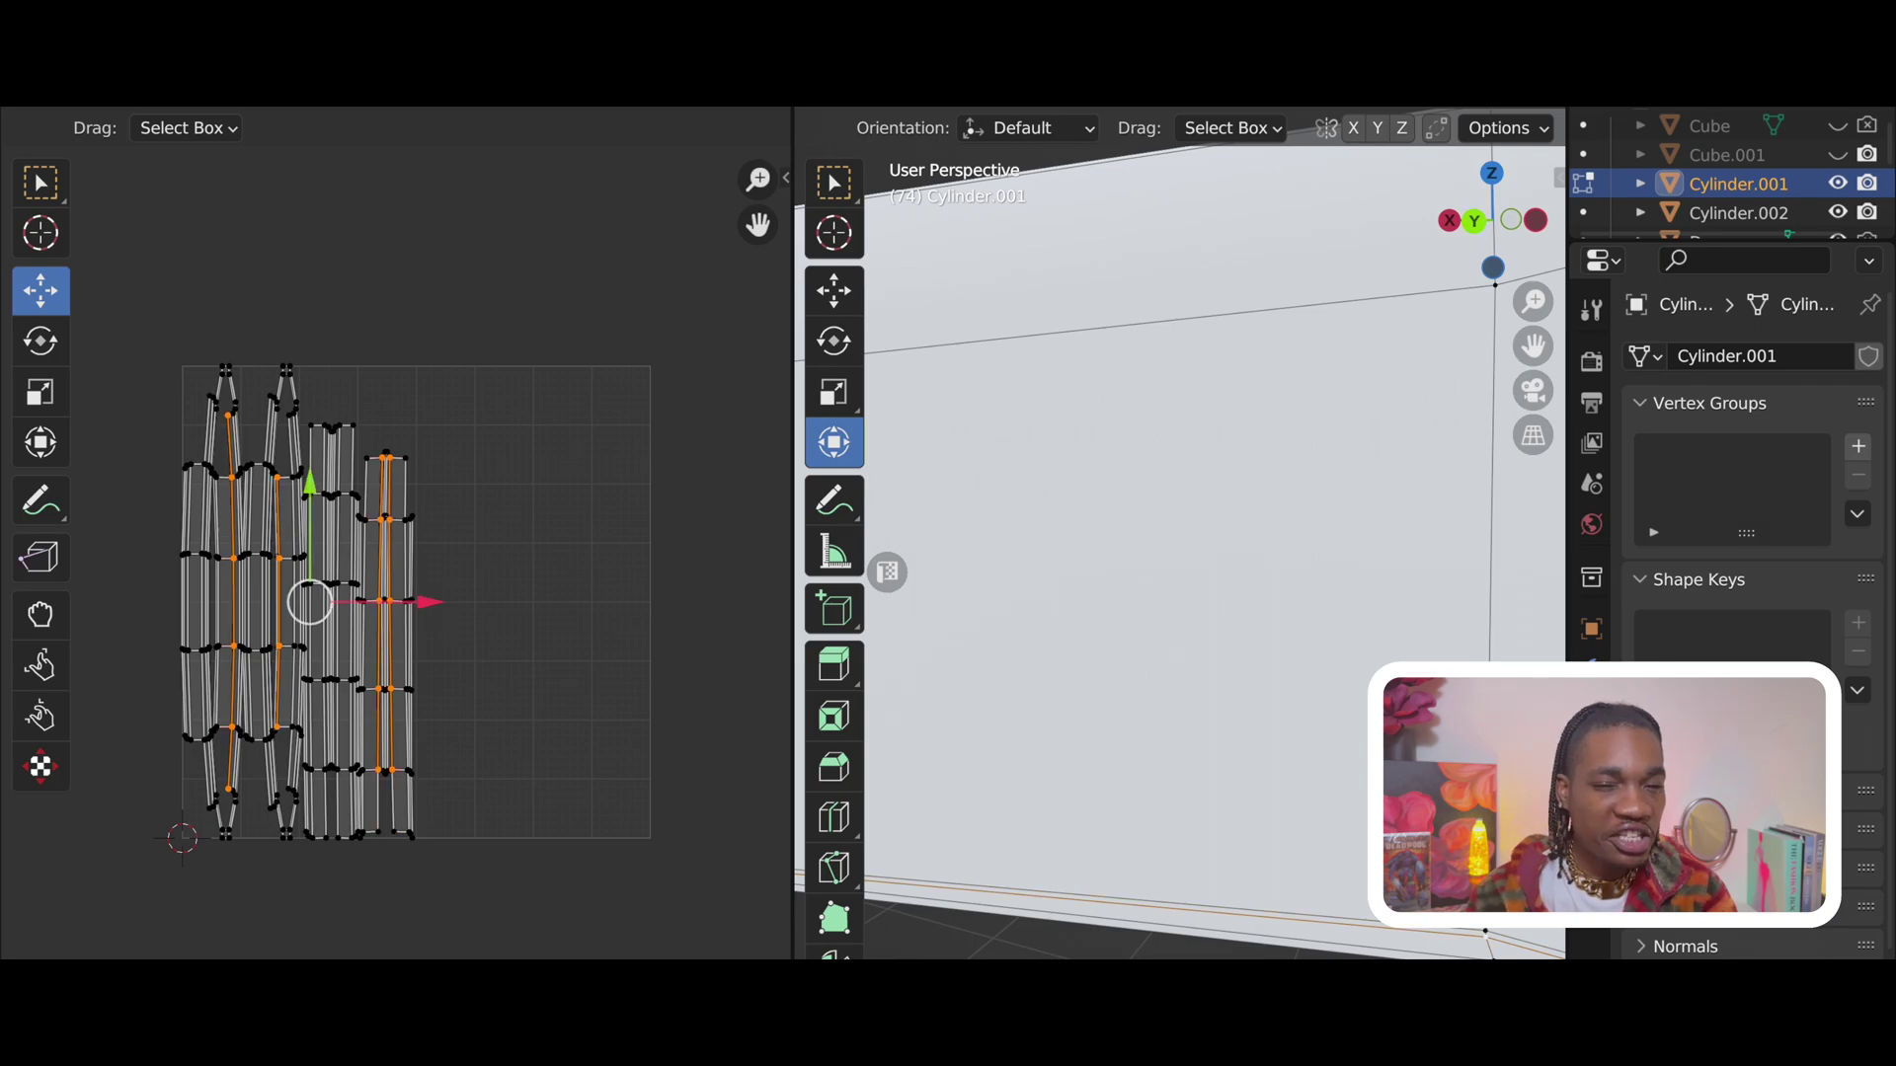
pyautogui.rightClick(1274, 919)
pyautogui.rightClick(1274, 851)
pyautogui.click(1274, 708)
pyautogui.scroll(-5, 1205, 632)
pyautogui.rightClick(1100, 617)
pyautogui.press('a')
pyautogui.click(414, 93)
pyautogui.click(761, 400)
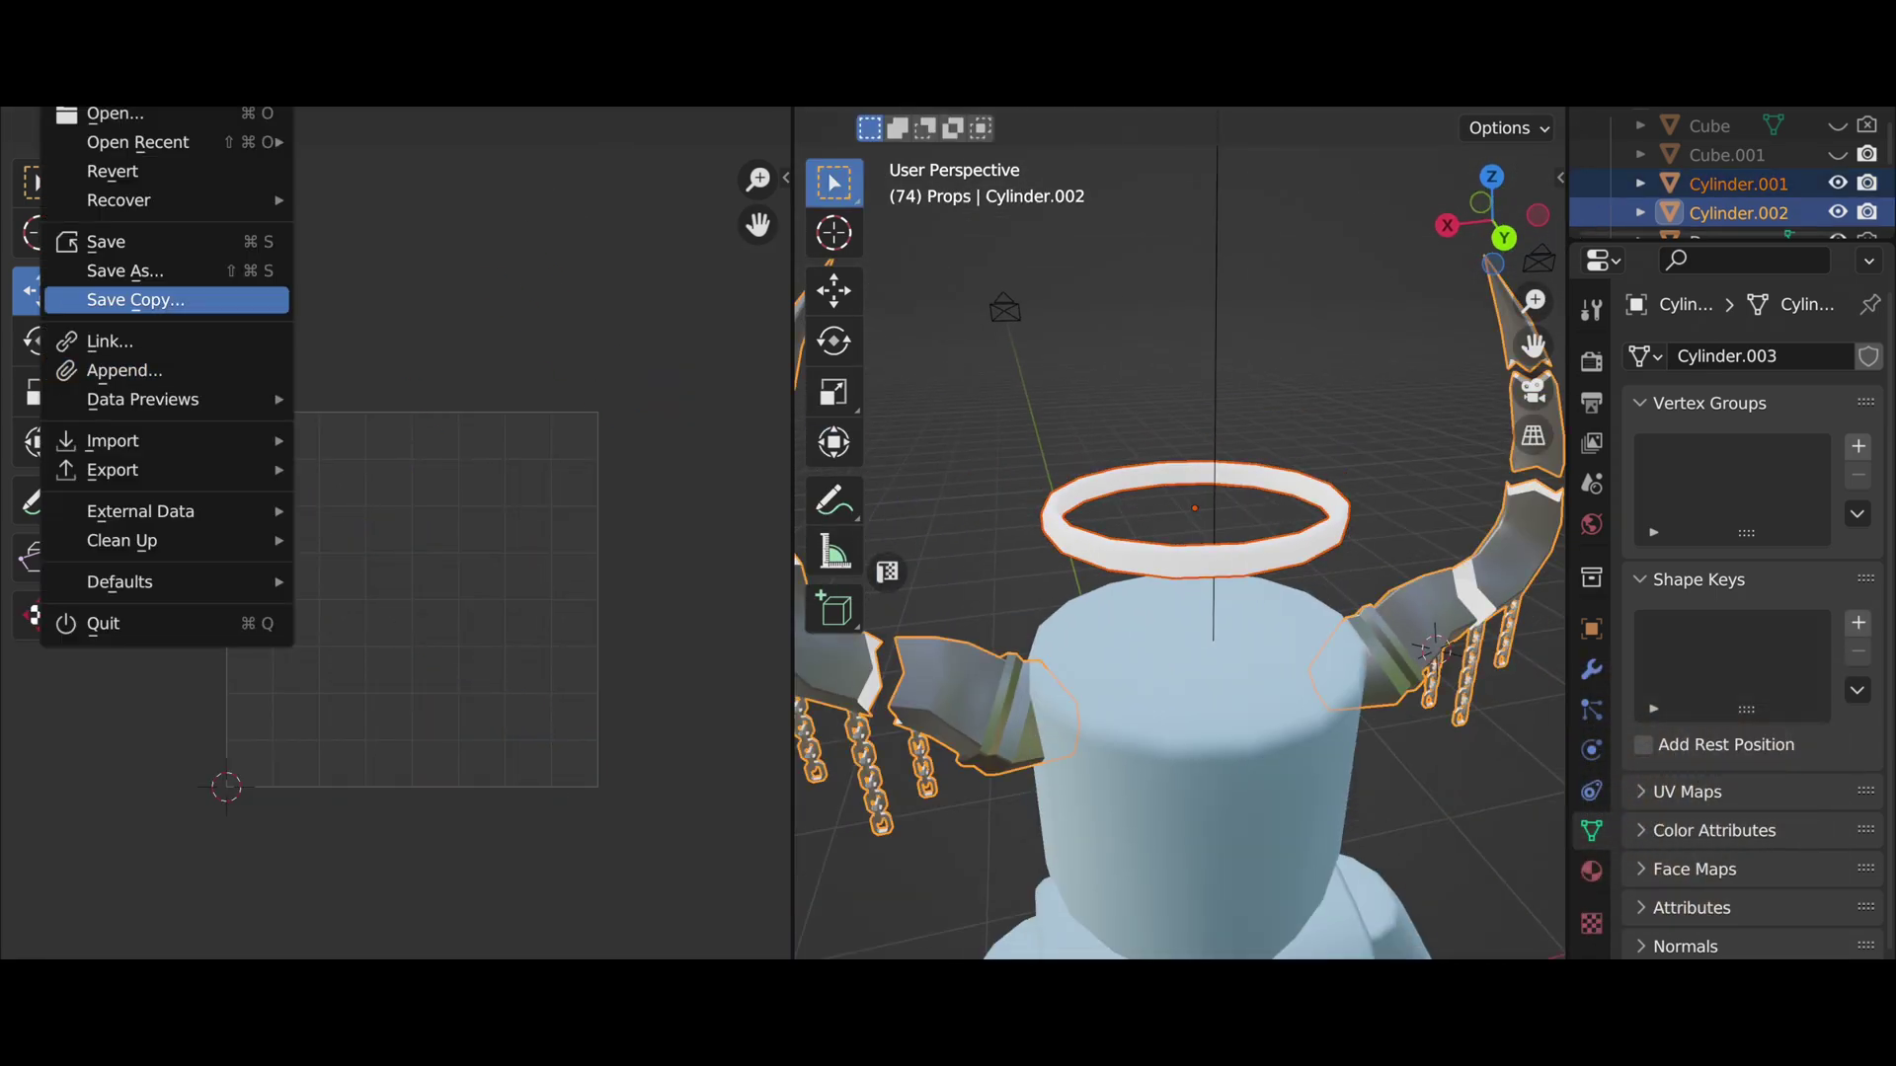
# - Quit Blender with Cmd+Q, bringing up the save-changes prompt
pyautogui.press('super+q')
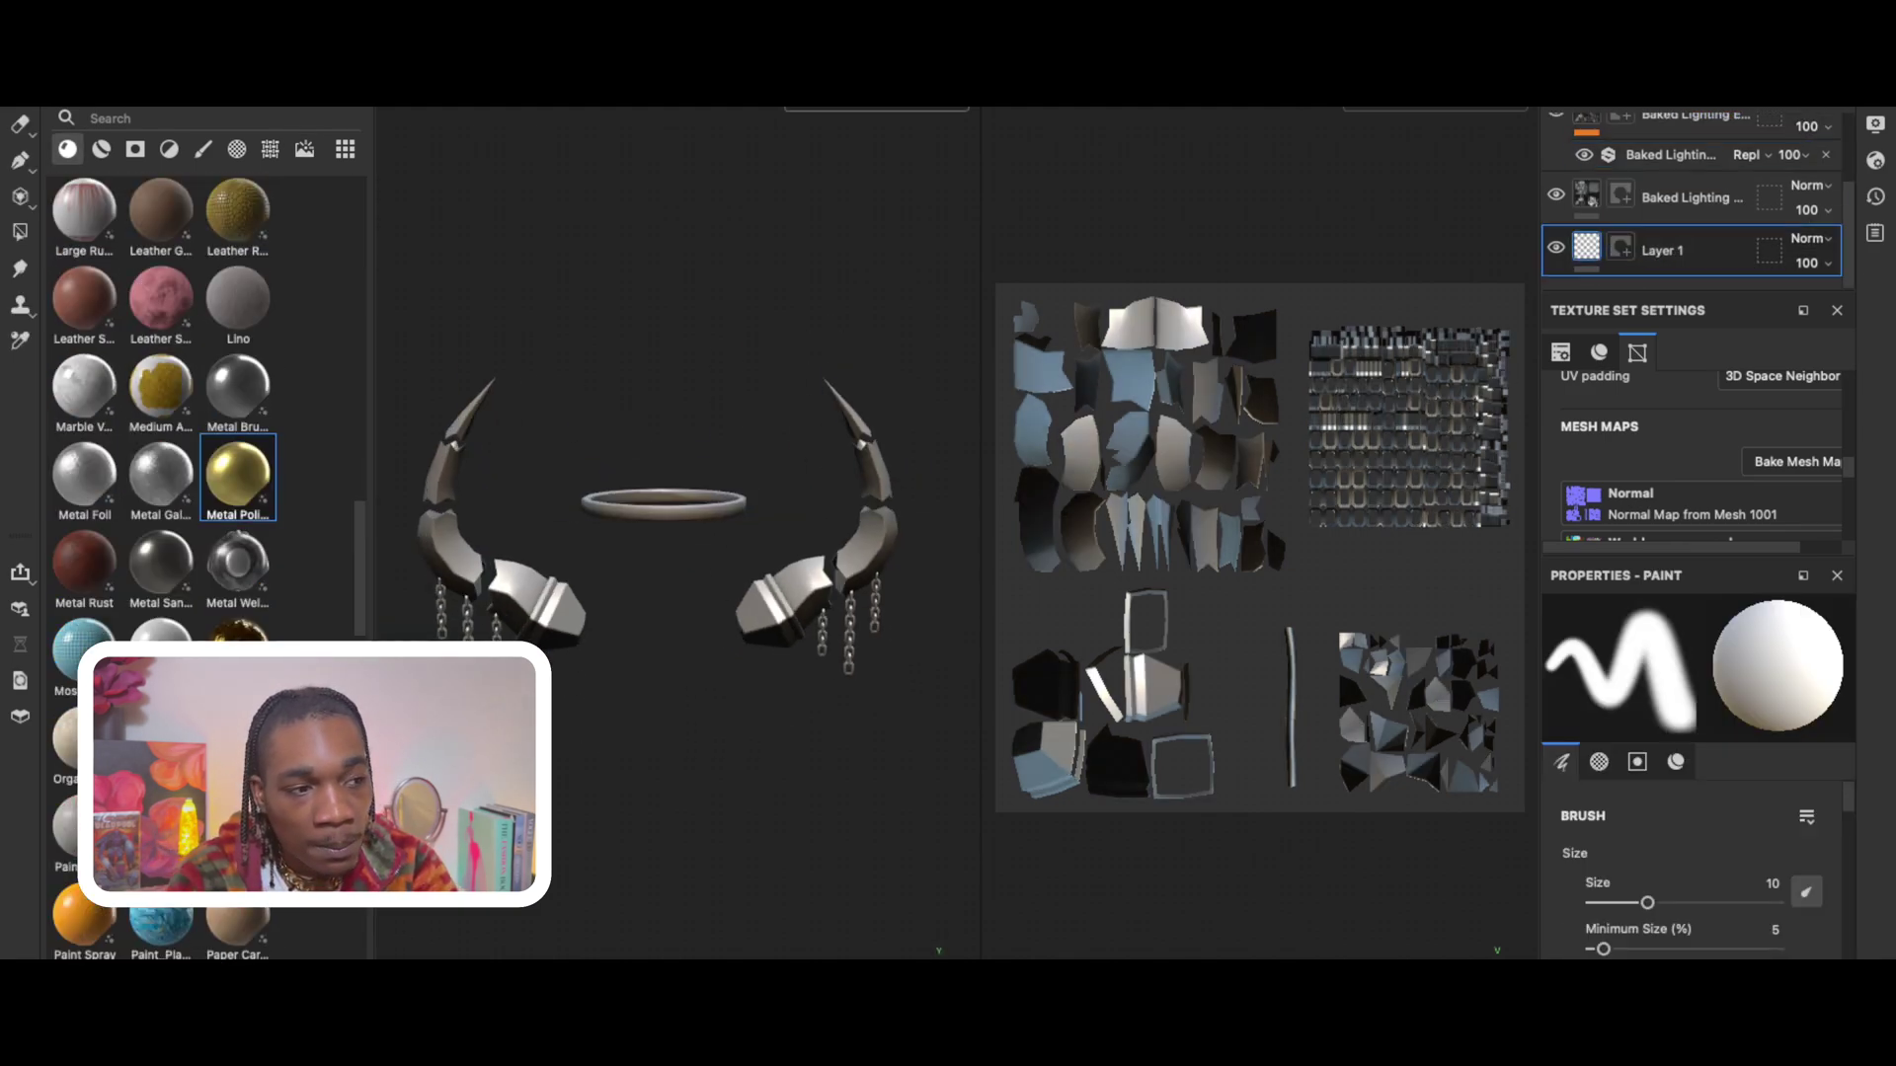
# - Apply the Metal Polished material to the chains as a new fill layer
pyautogui.moveTo(237, 474); pyautogui.dragTo(1259, 548)
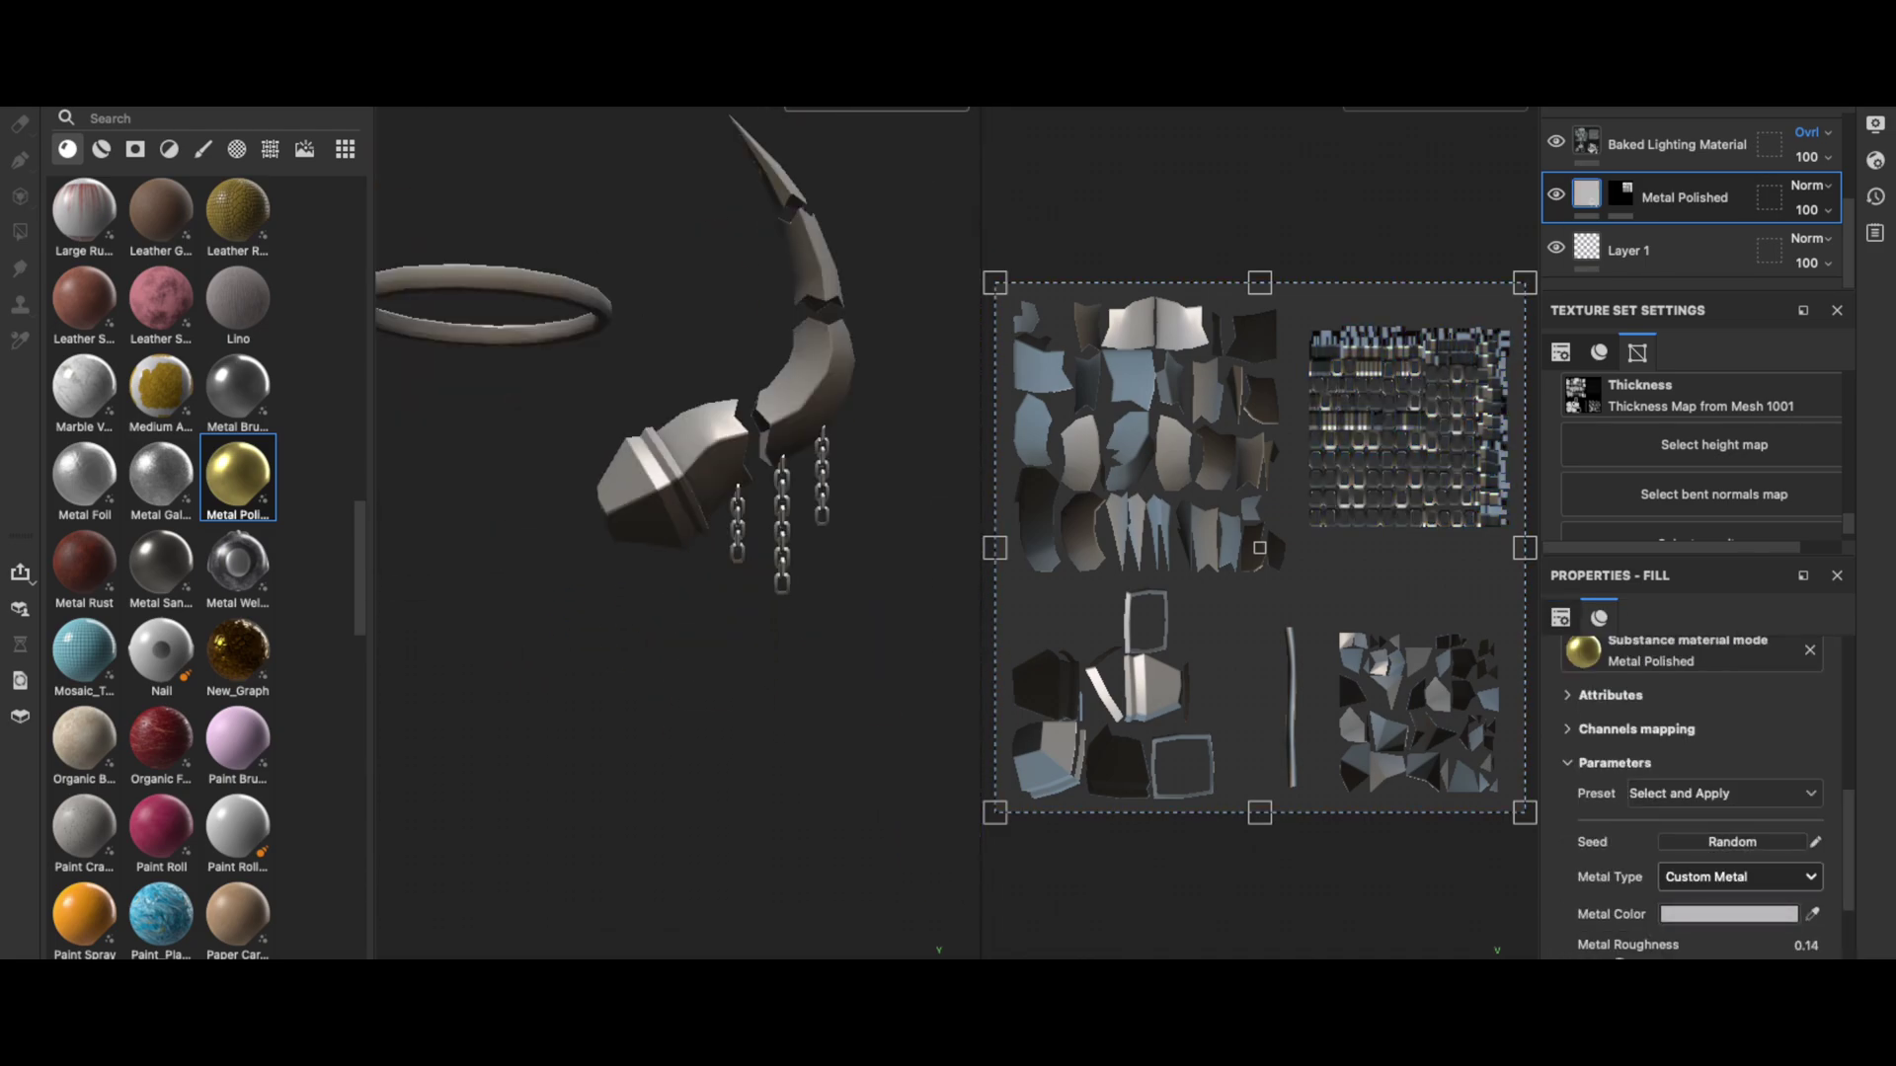
pyautogui.press('f')
pyautogui.scroll(-15, 197, 568)
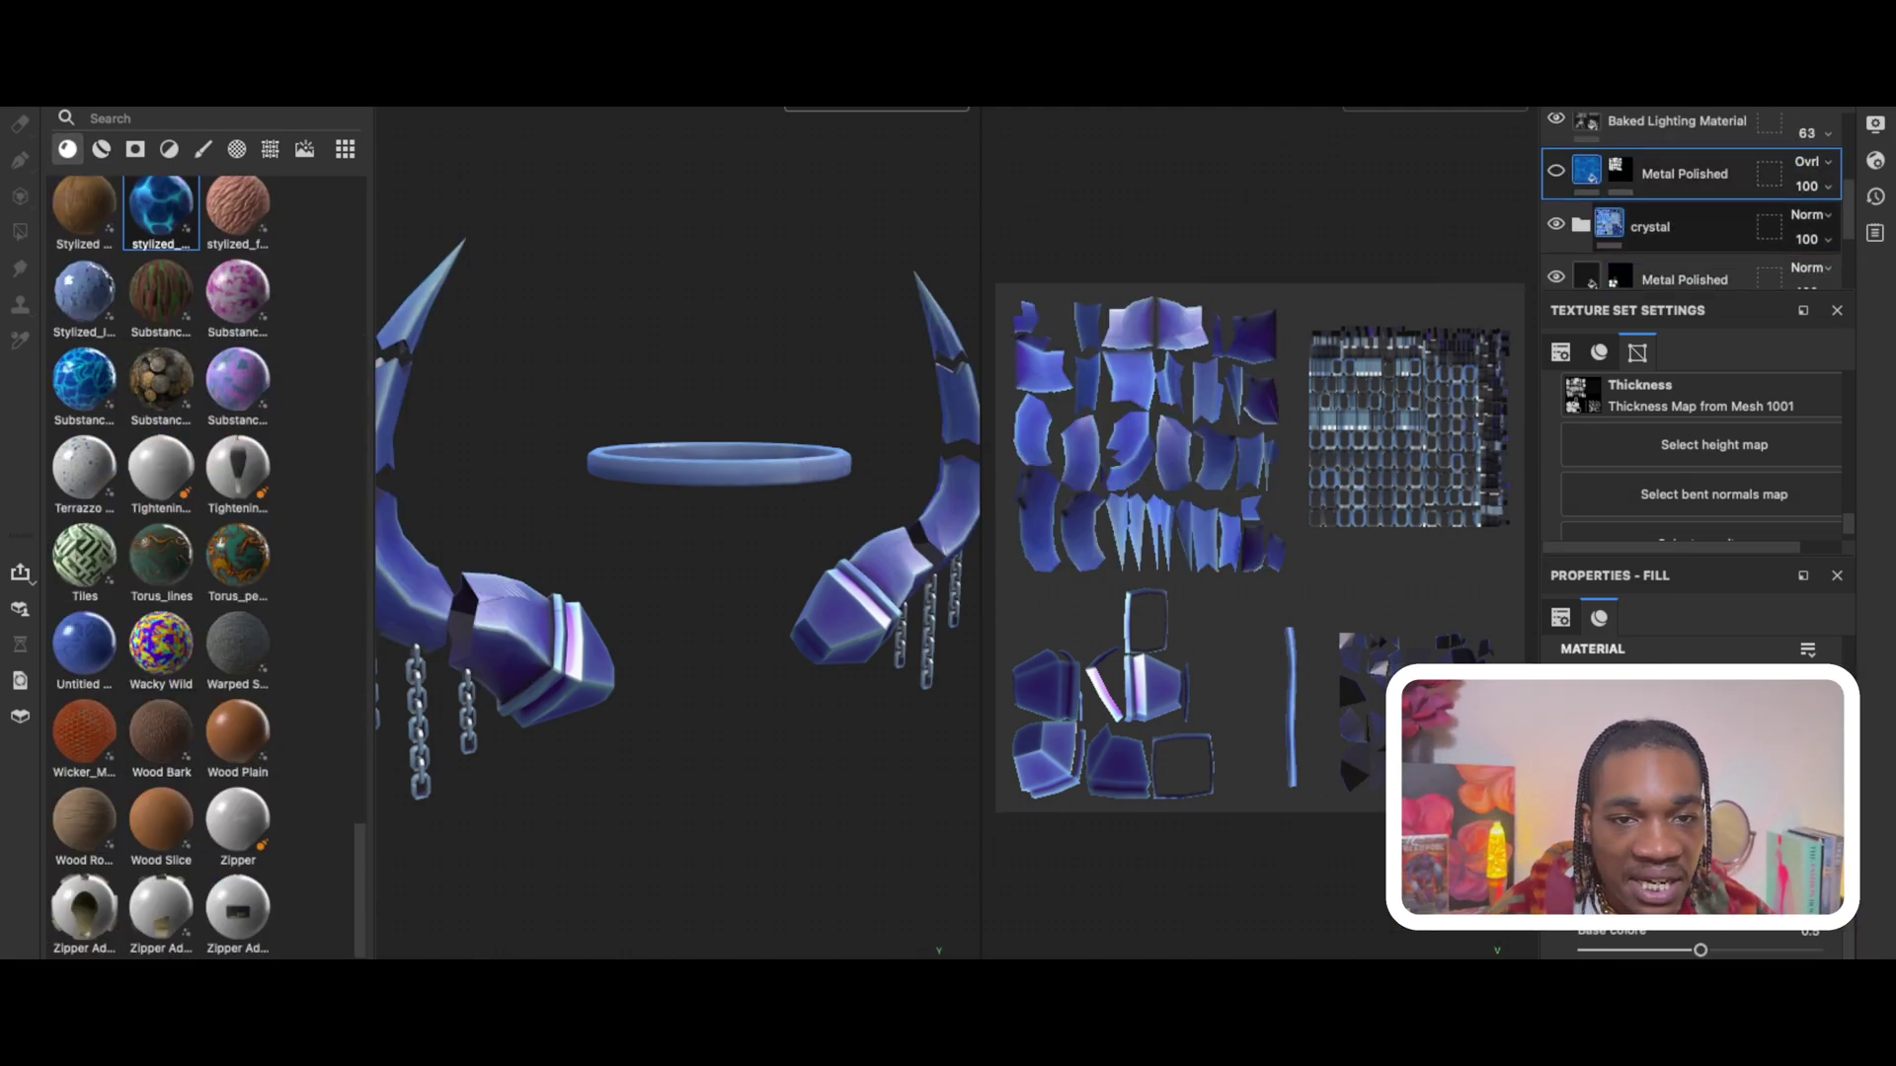
# - Pick horn UV islands in the crystal folder's polygon-fill mask to limit where the crystal shows
pyautogui.scroll(-2, 1240, 556)
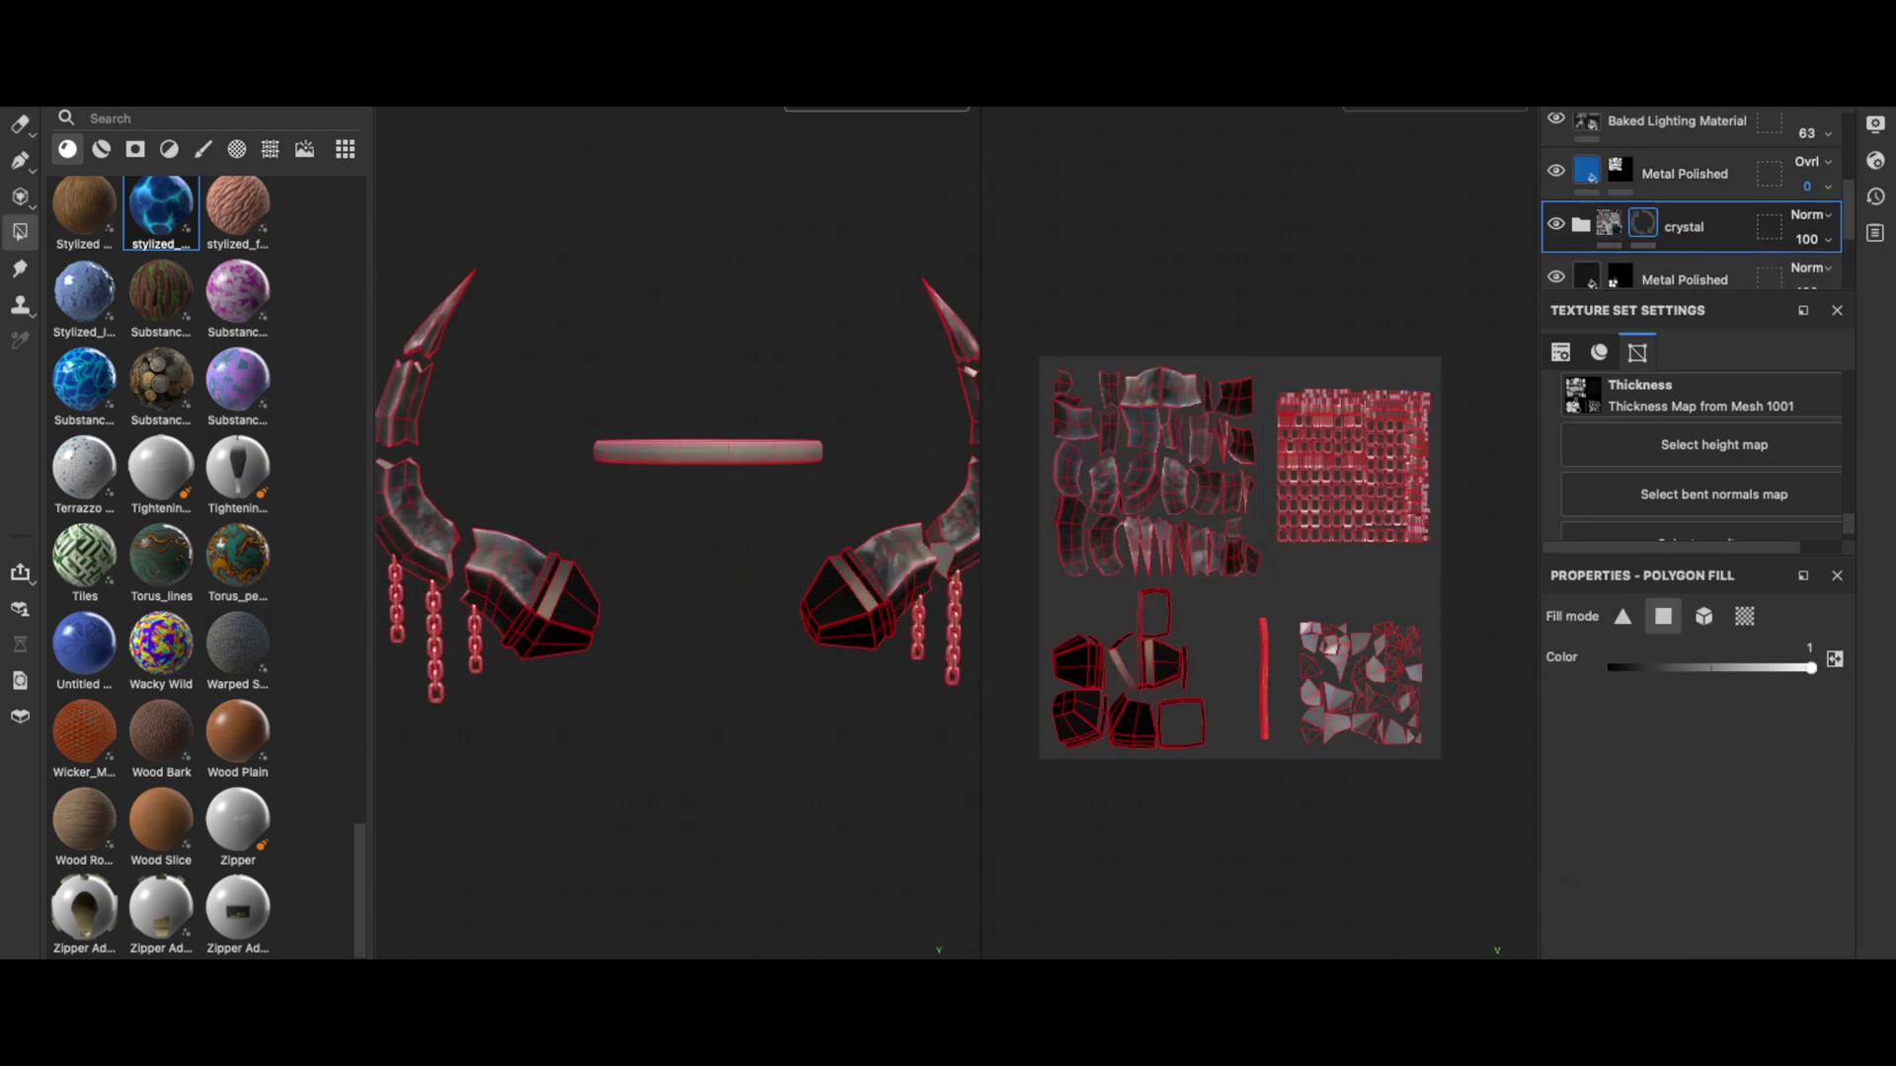
pyautogui.moveTo(1300, 642); pyautogui.dragTo(1049, 753)
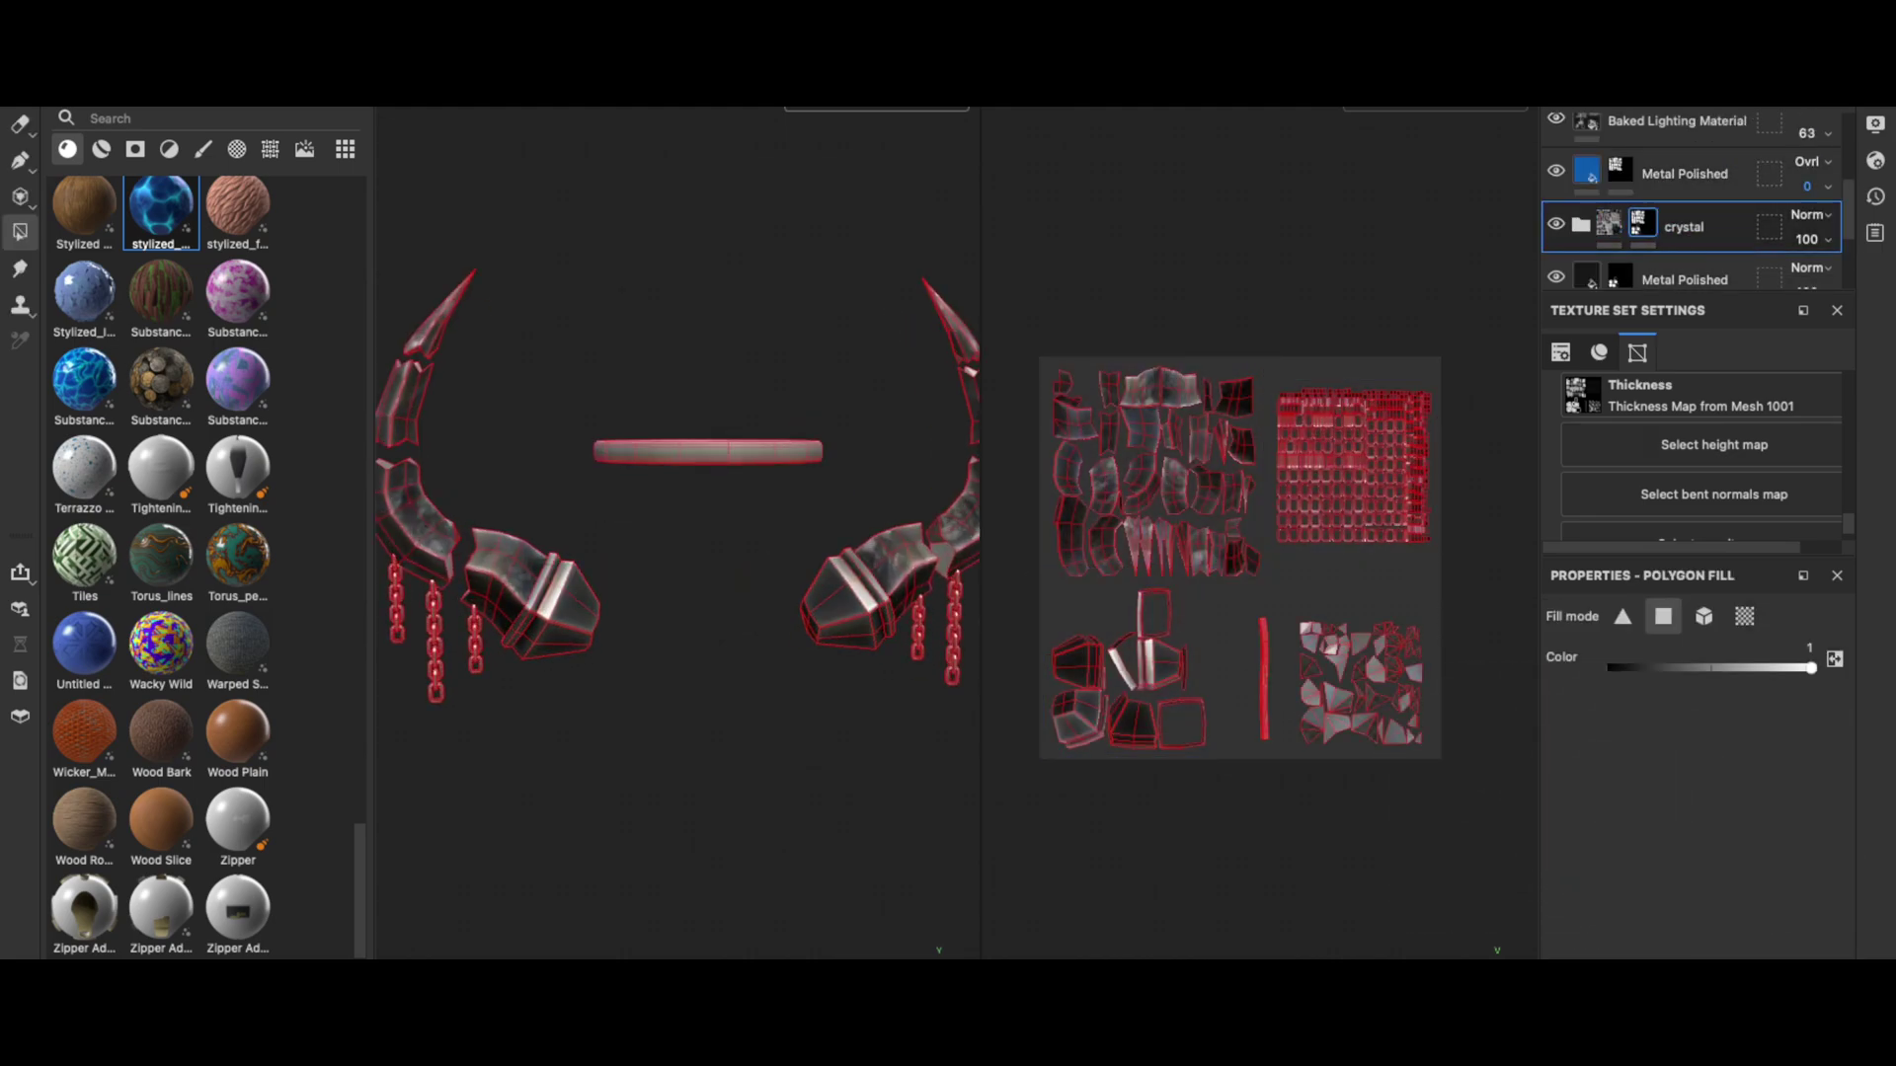
pyautogui.click(1300, 642)
pyautogui.press('f')
pyautogui.scroll(10, 158, 567)
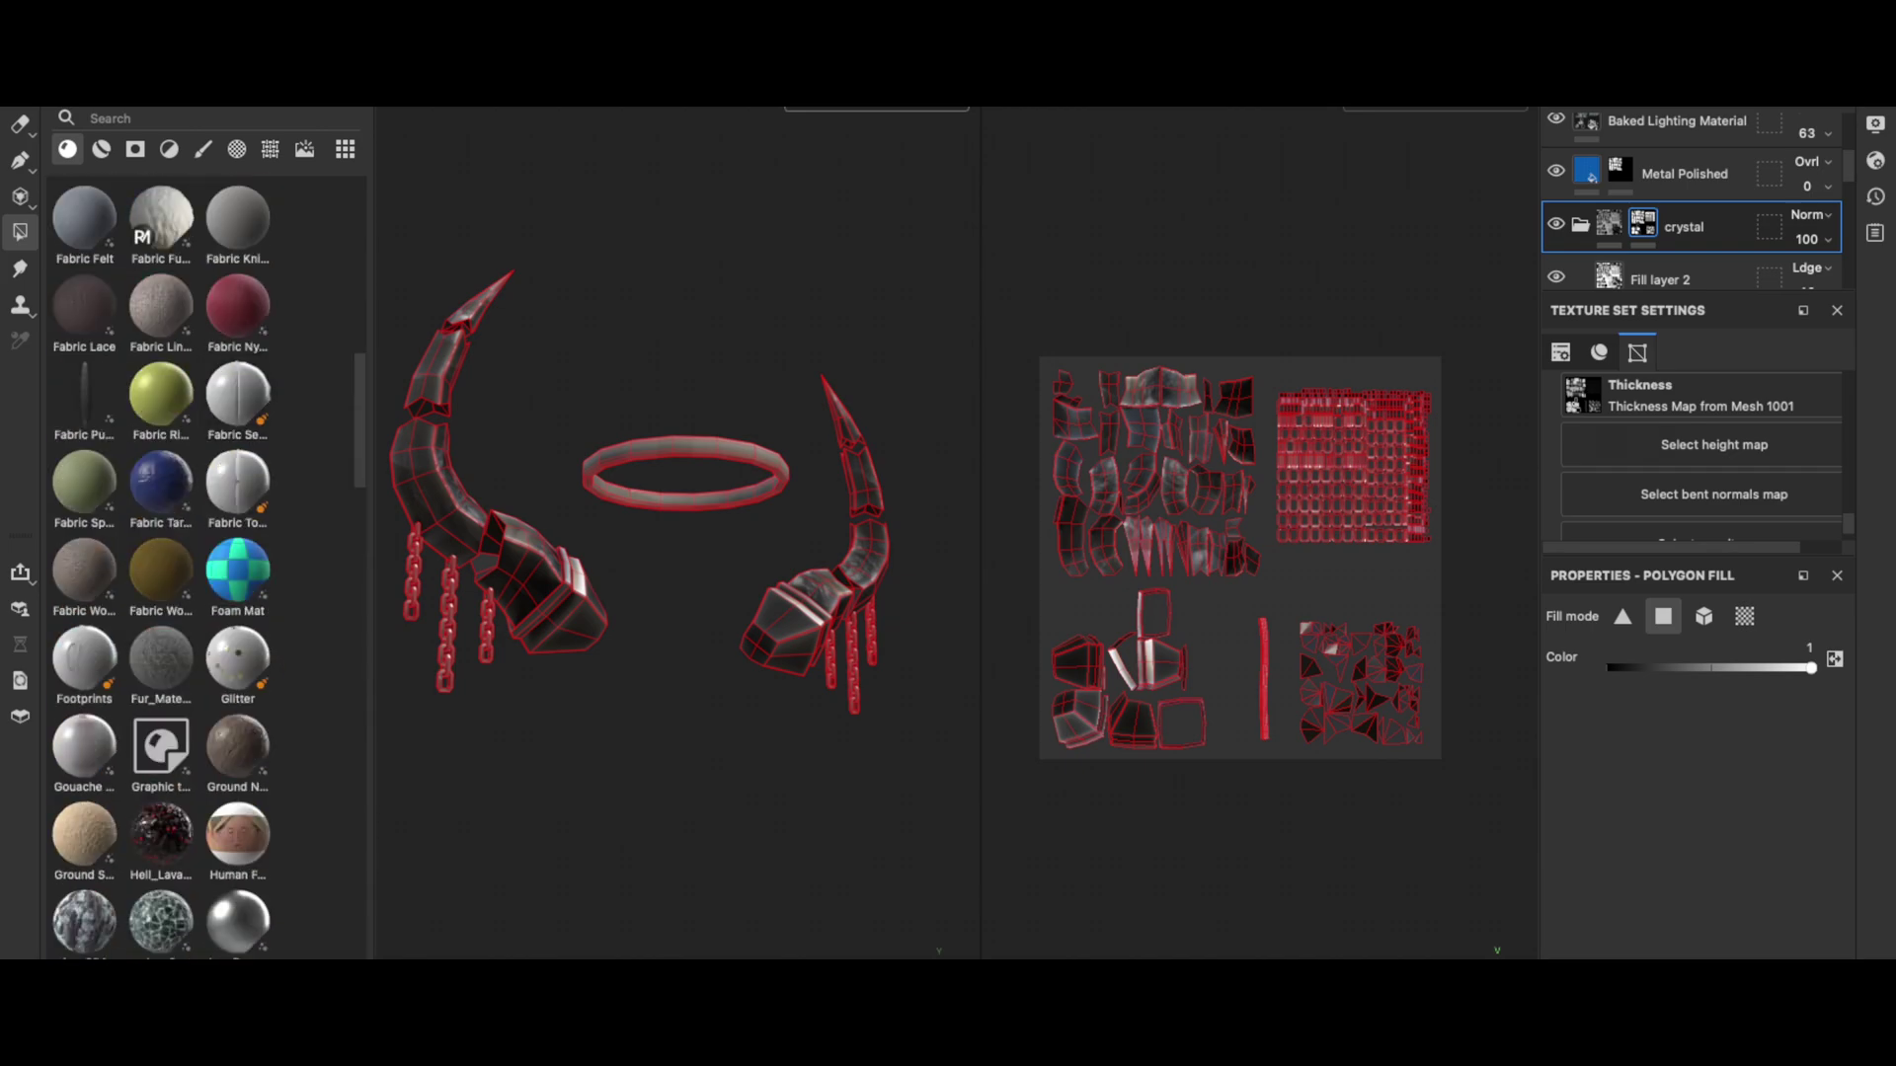
pyautogui.scroll(5, 158, 567)
pyautogui.moveTo(238, 383); pyautogui.dragTo(691, 474)
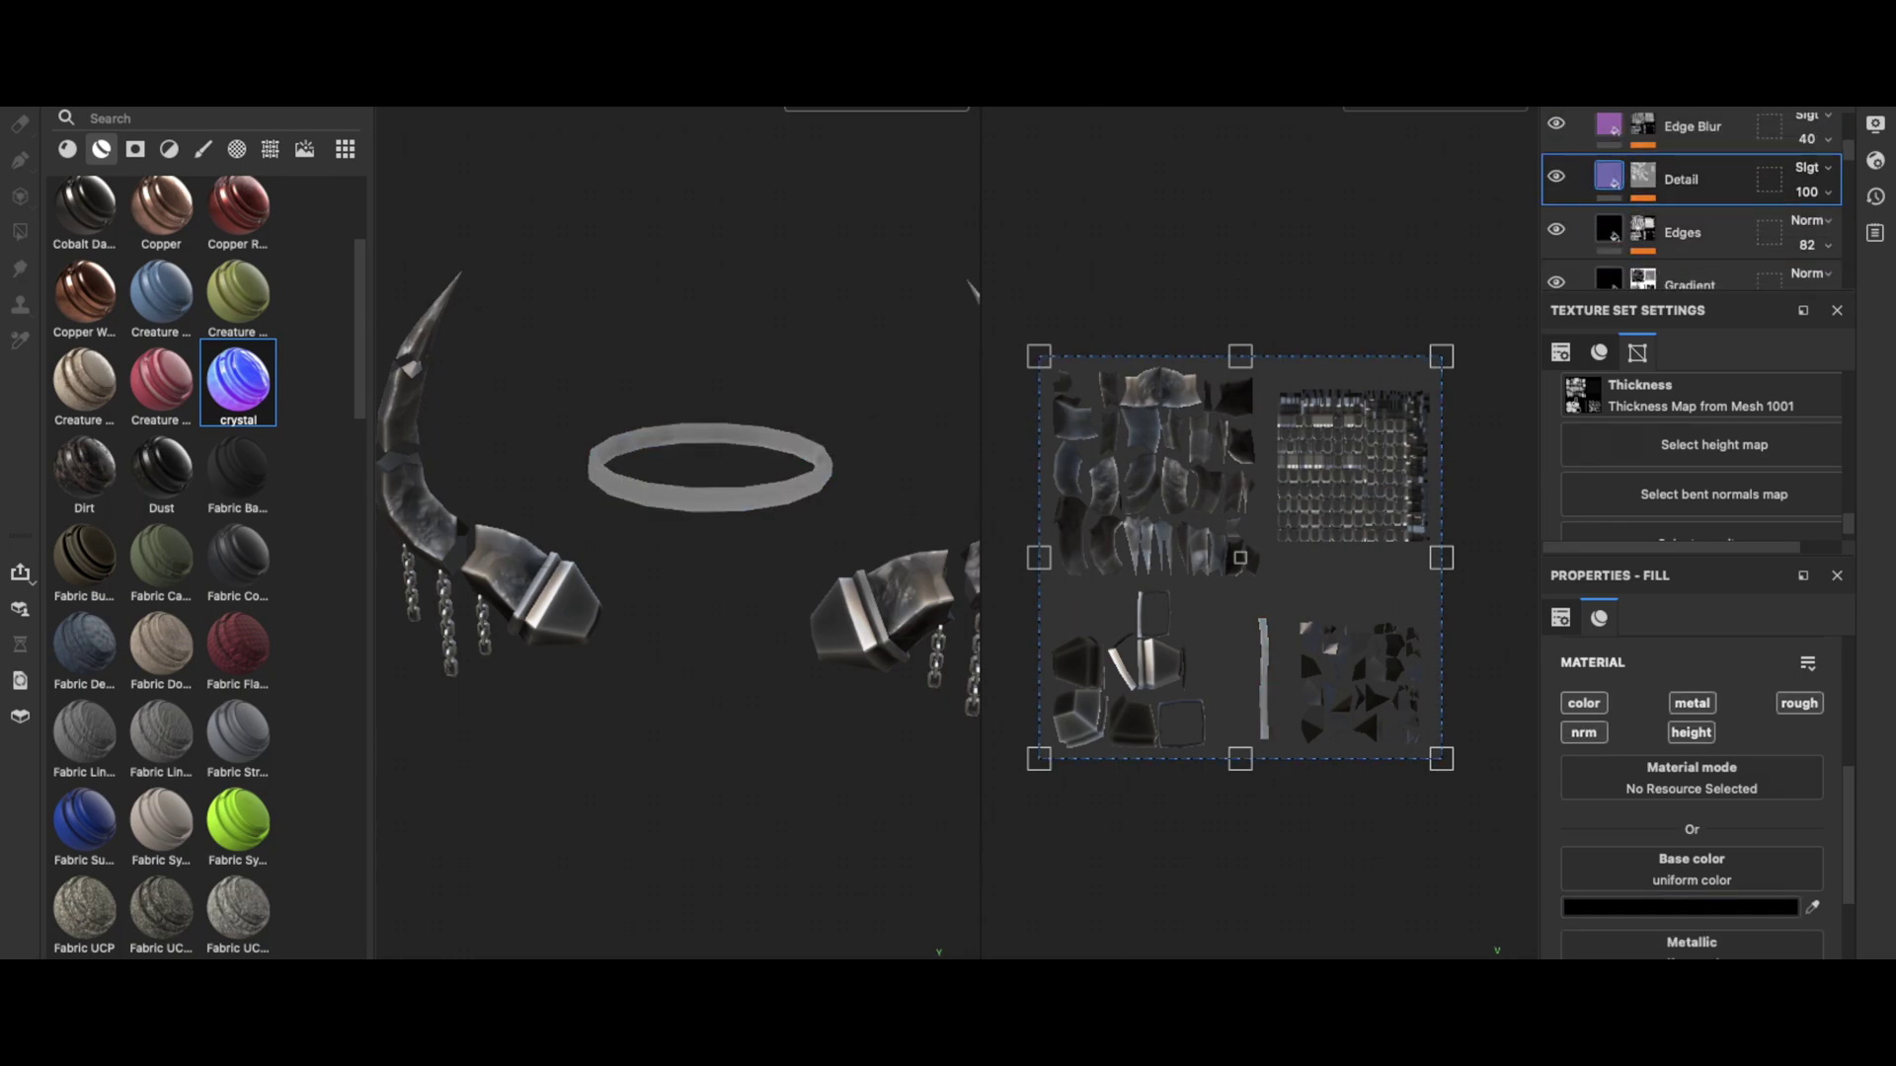
pyautogui.press('f')
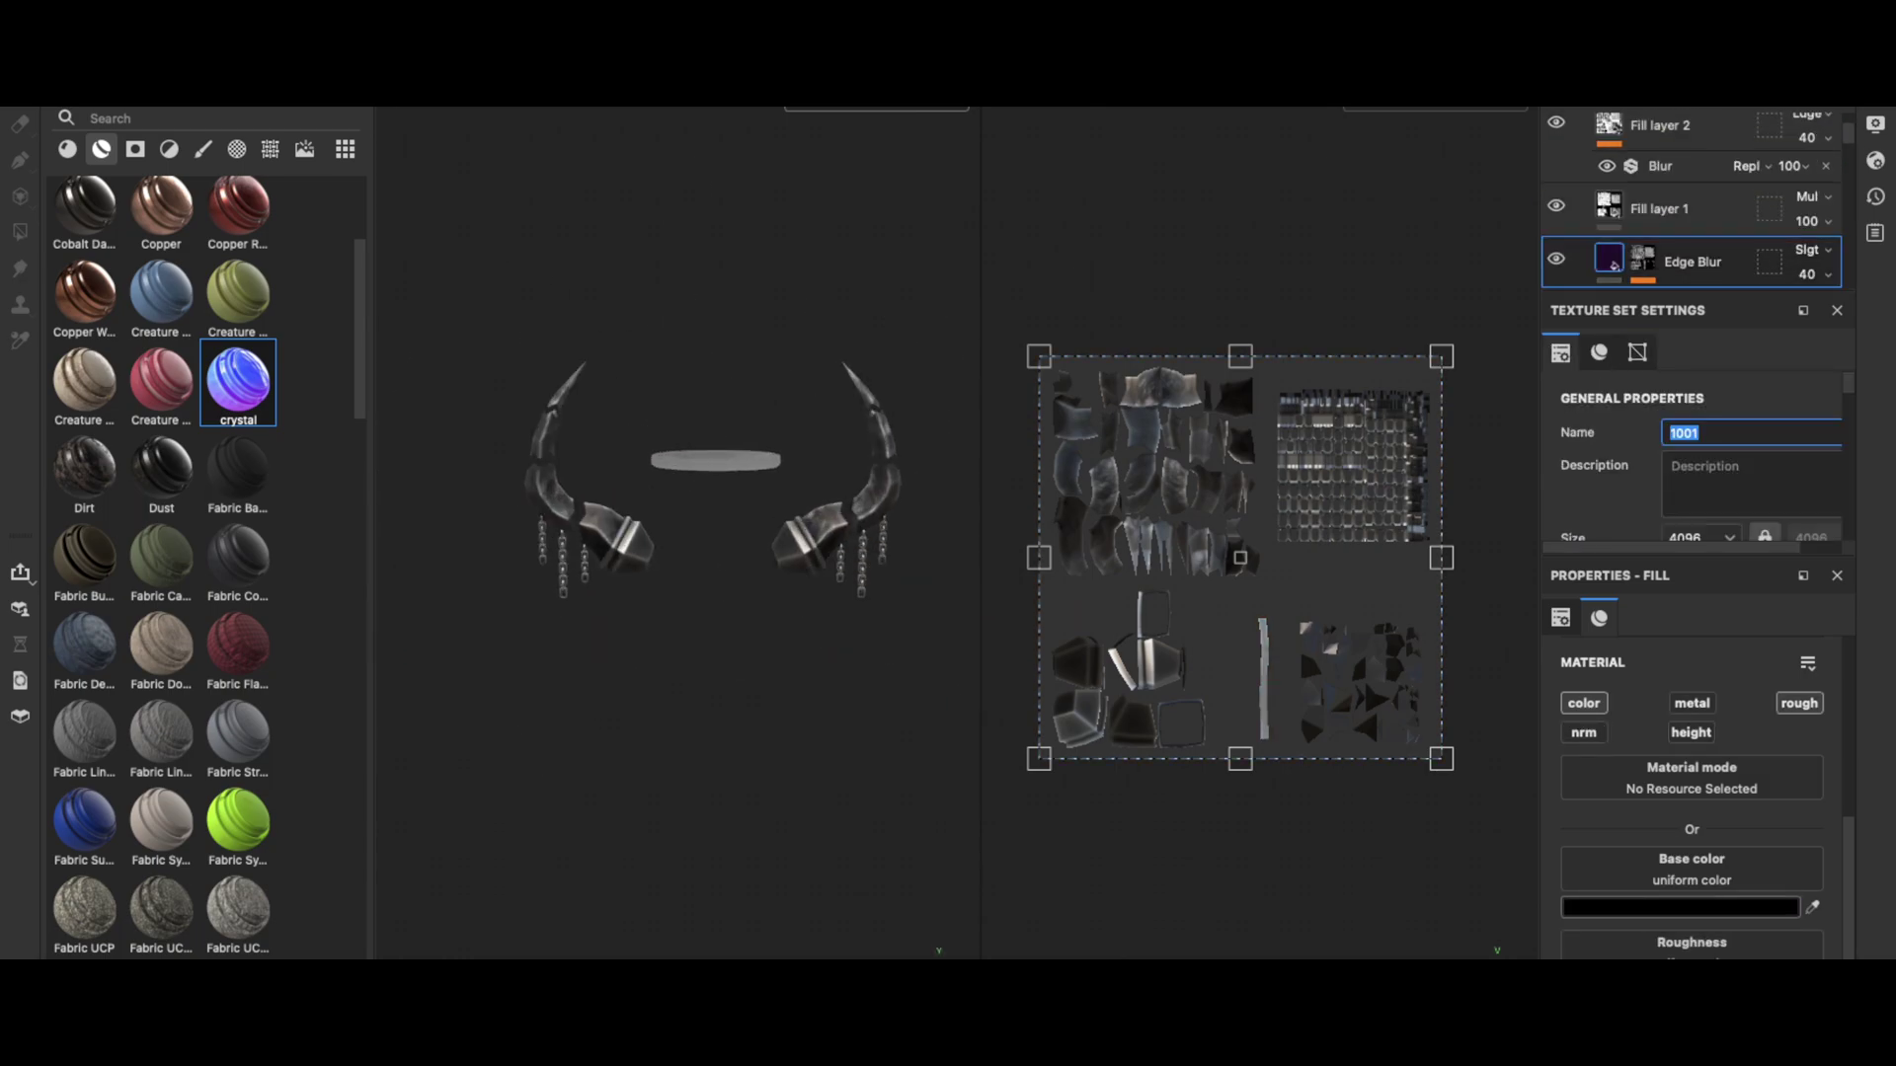